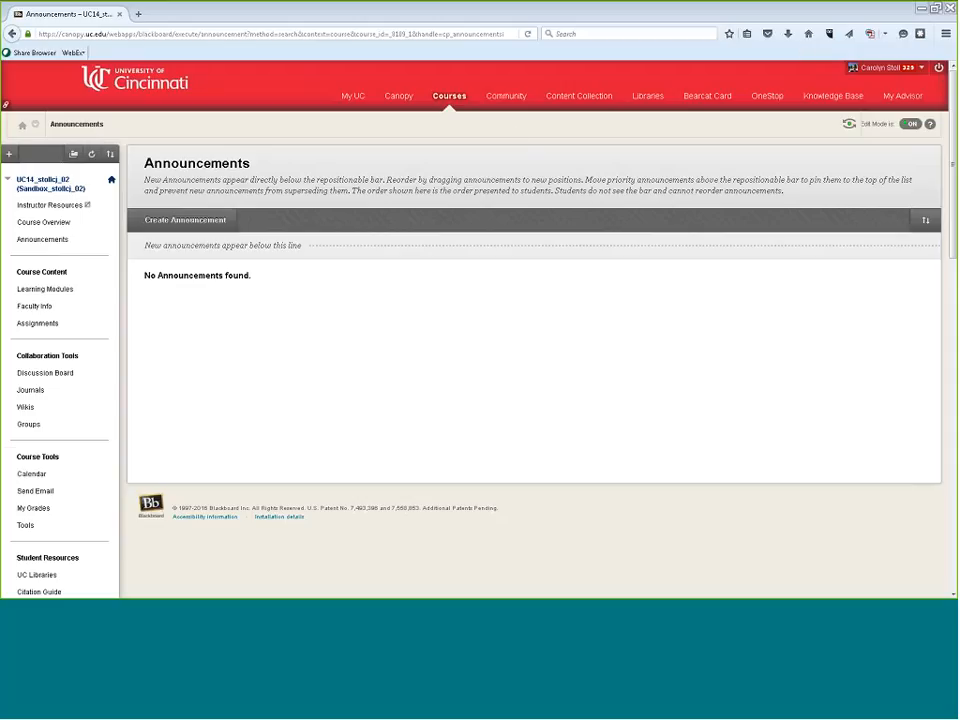
# - Open the test options of the Effective Assessments test in the course's Assignments area
pyautogui.click(40, 324)
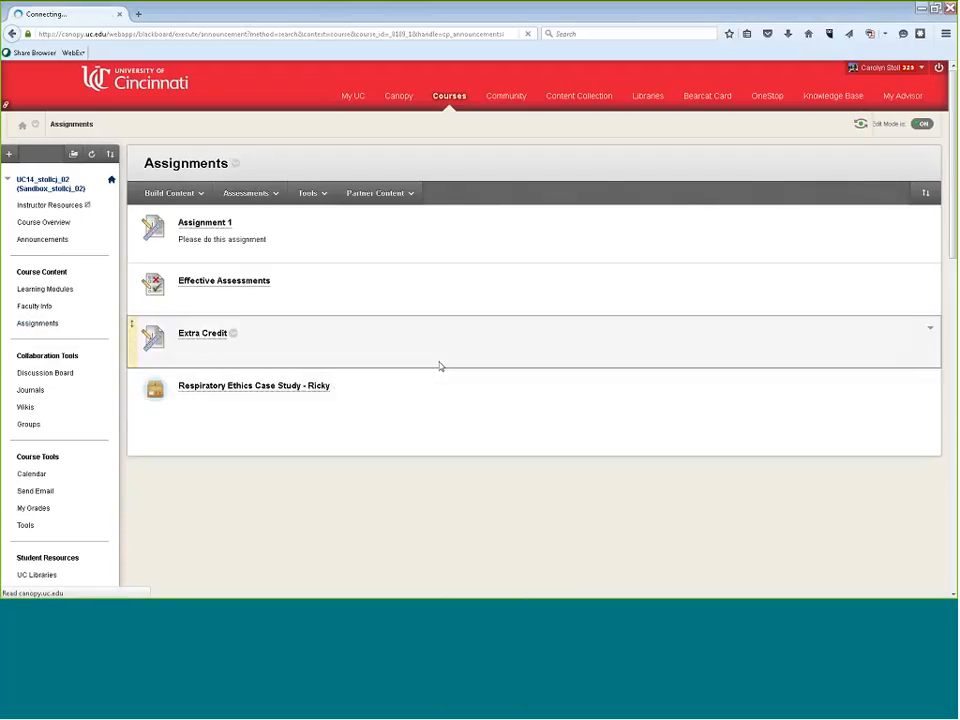
pyautogui.click(276, 283)
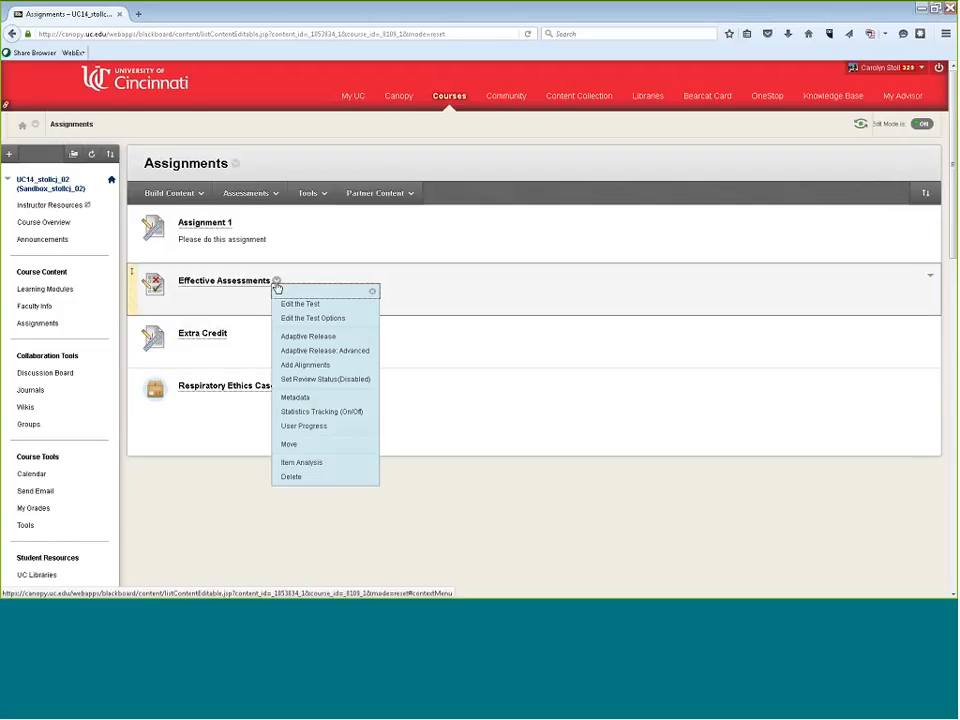
pyautogui.click(284, 318)
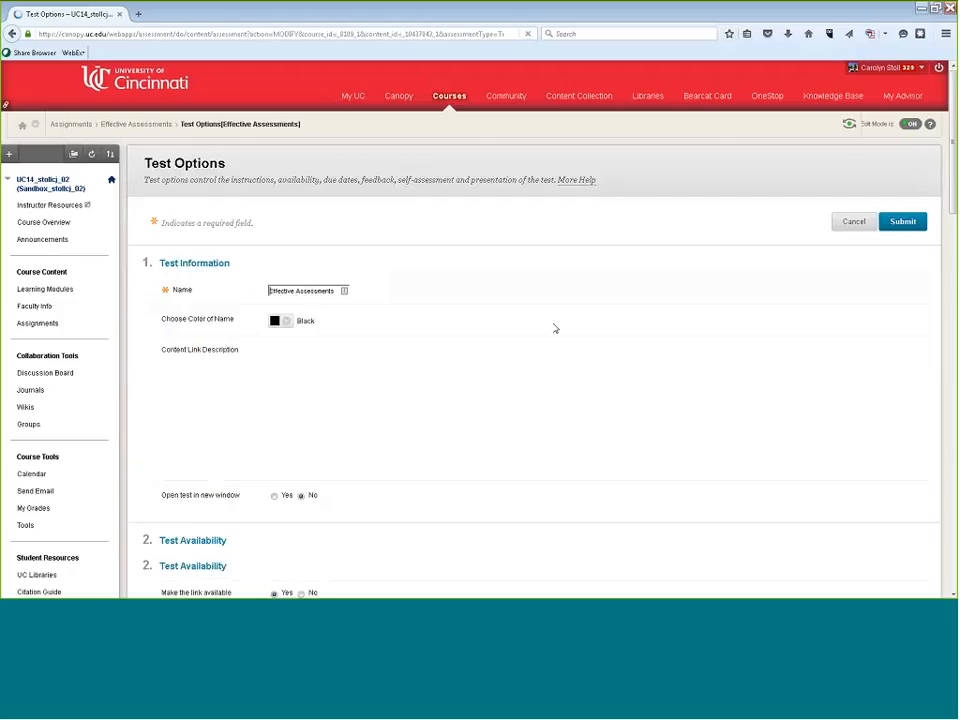
# - Examine the test's attempts, completion, timer and display date settings, switching Set Timer off and back on
pyautogui.scroll(-1, 630, 297)
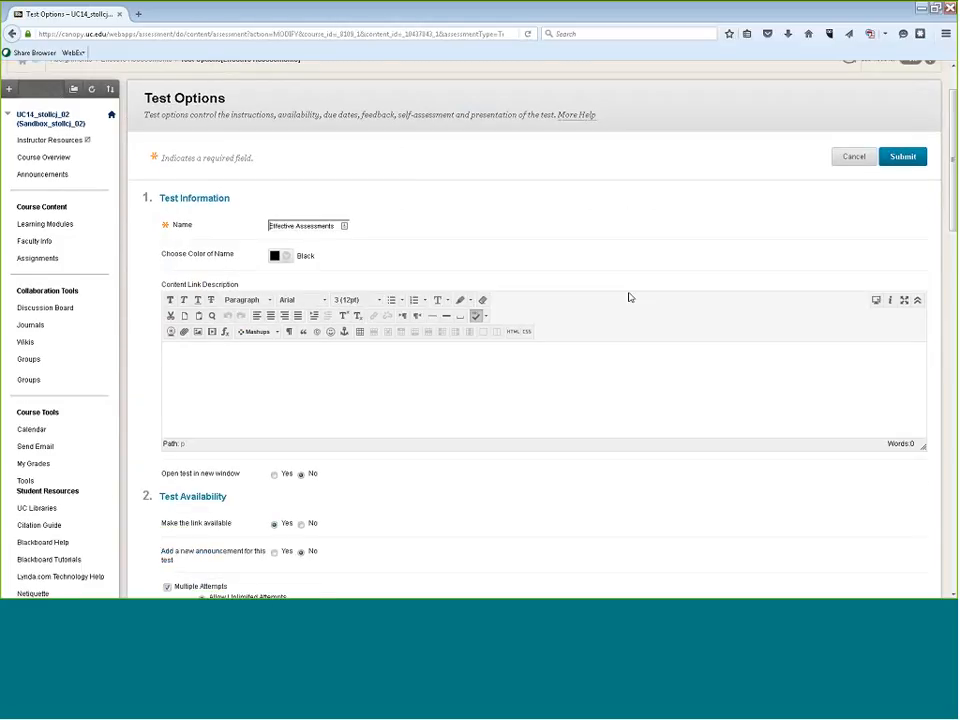
pyautogui.scroll(-5, 630, 297)
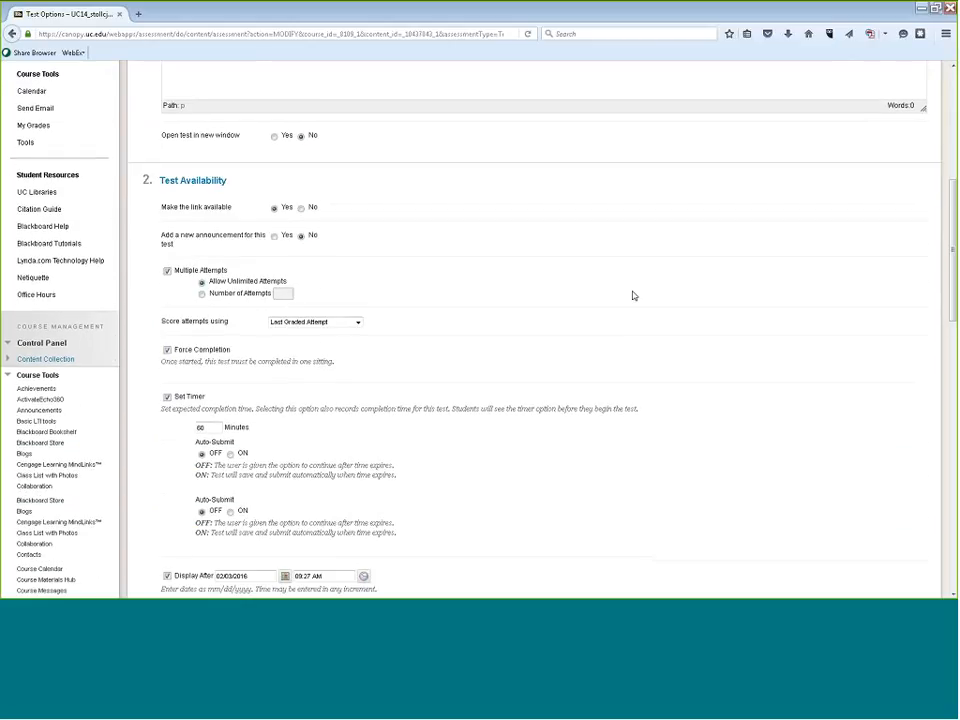
pyautogui.scroll(-3, 632, 295)
pyautogui.scroll(1, 325, 320)
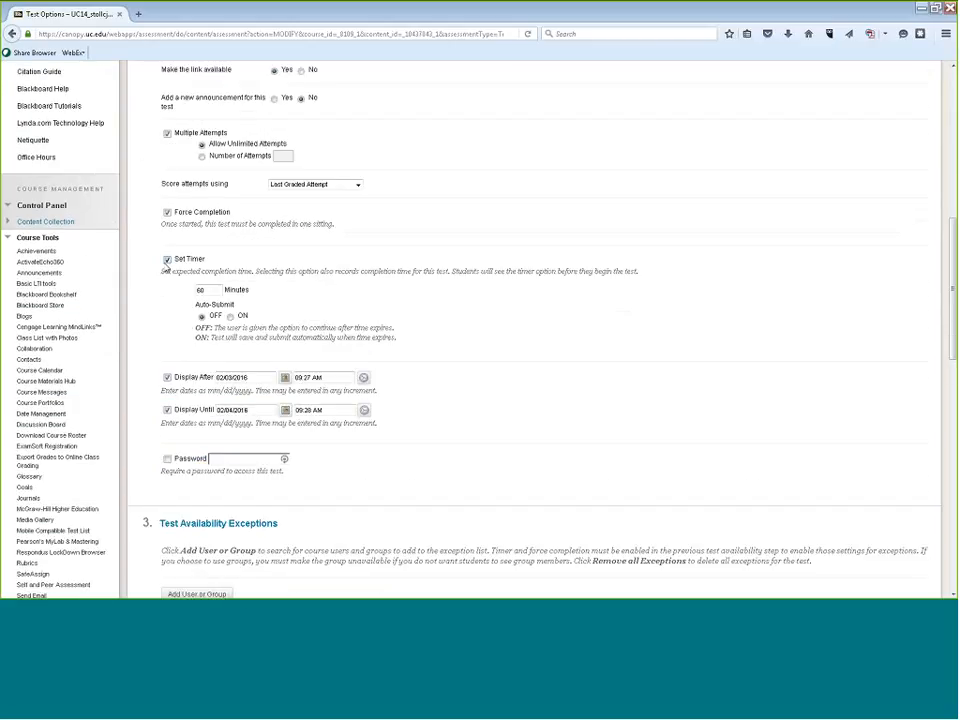
pyautogui.click(167, 260)
pyautogui.click(167, 261)
pyautogui.scroll(-5, 561, 326)
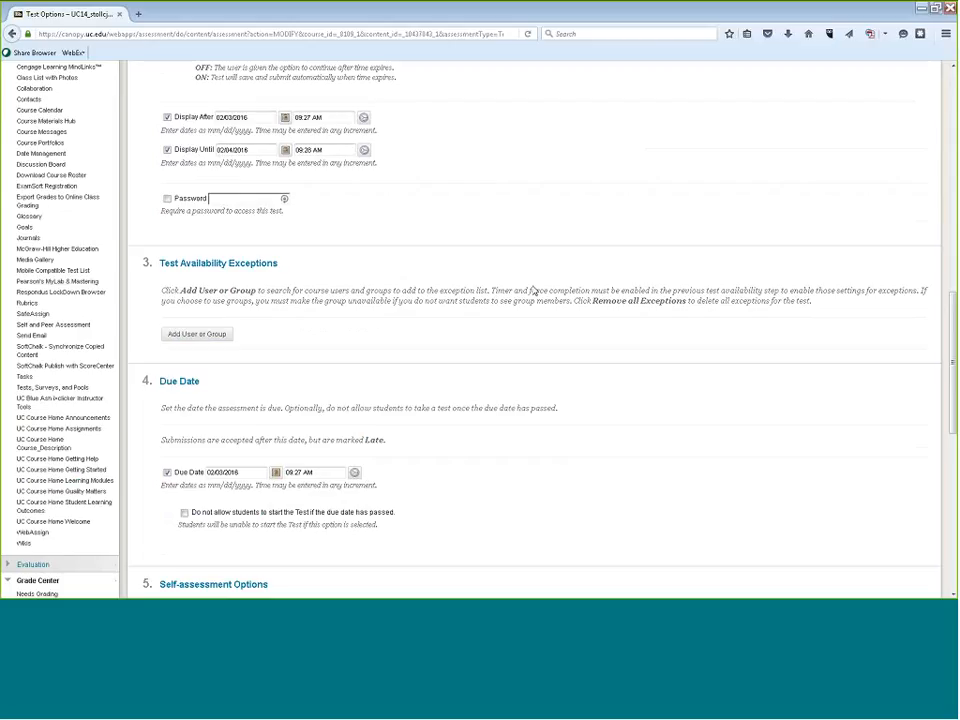
pyautogui.scroll(2, 533, 290)
pyautogui.scroll(-2, 533, 290)
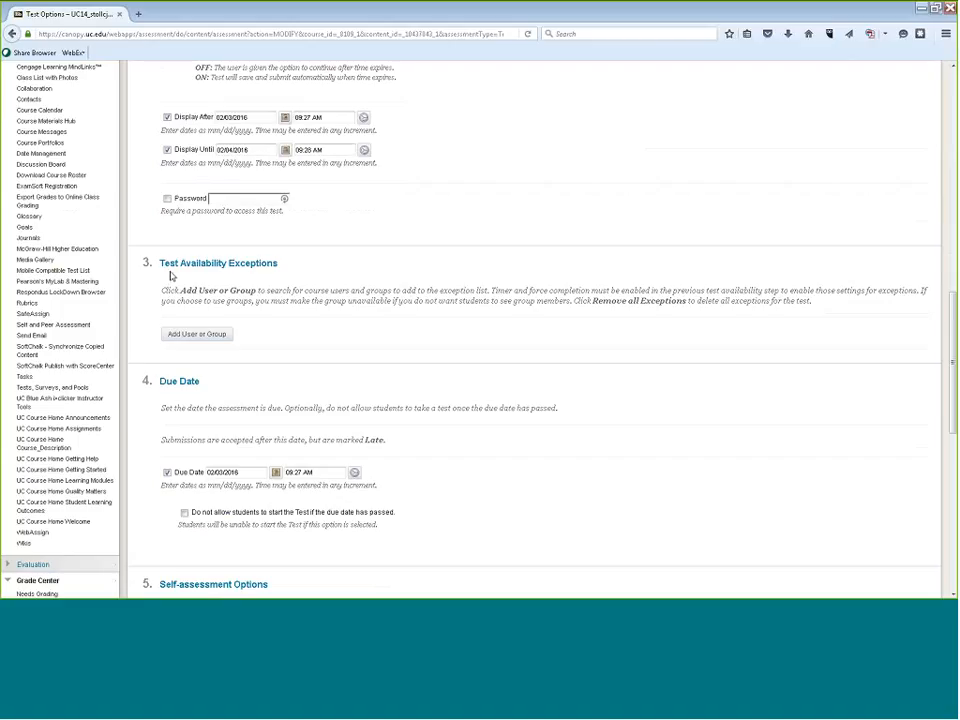
# - Add the student preview user to the test availability exceptions
pyautogui.click(211, 335)
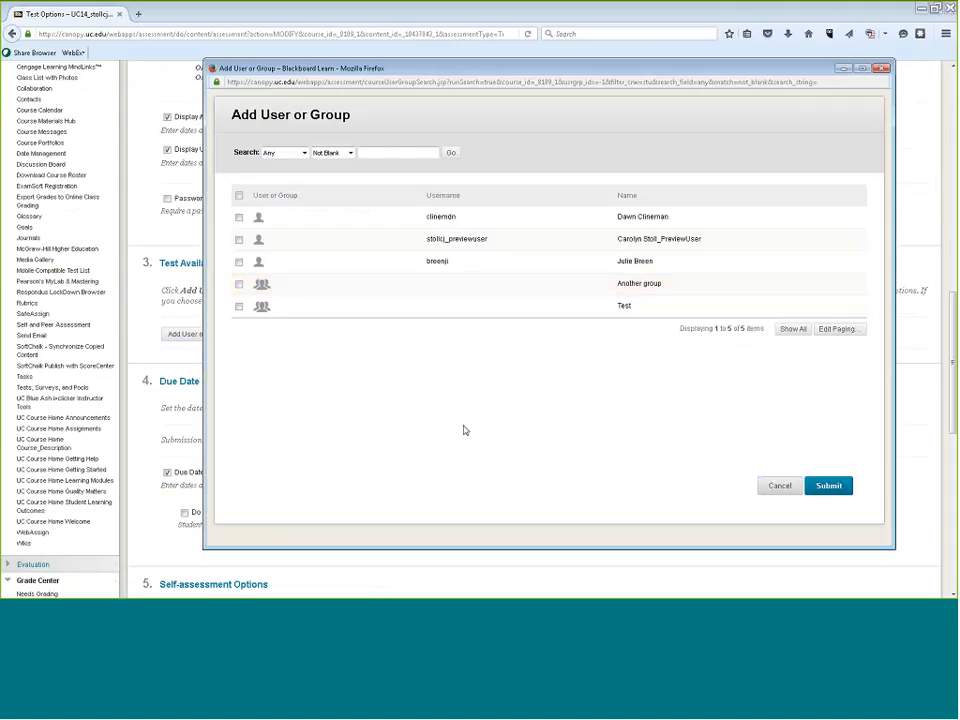
pyautogui.click(437, 240)
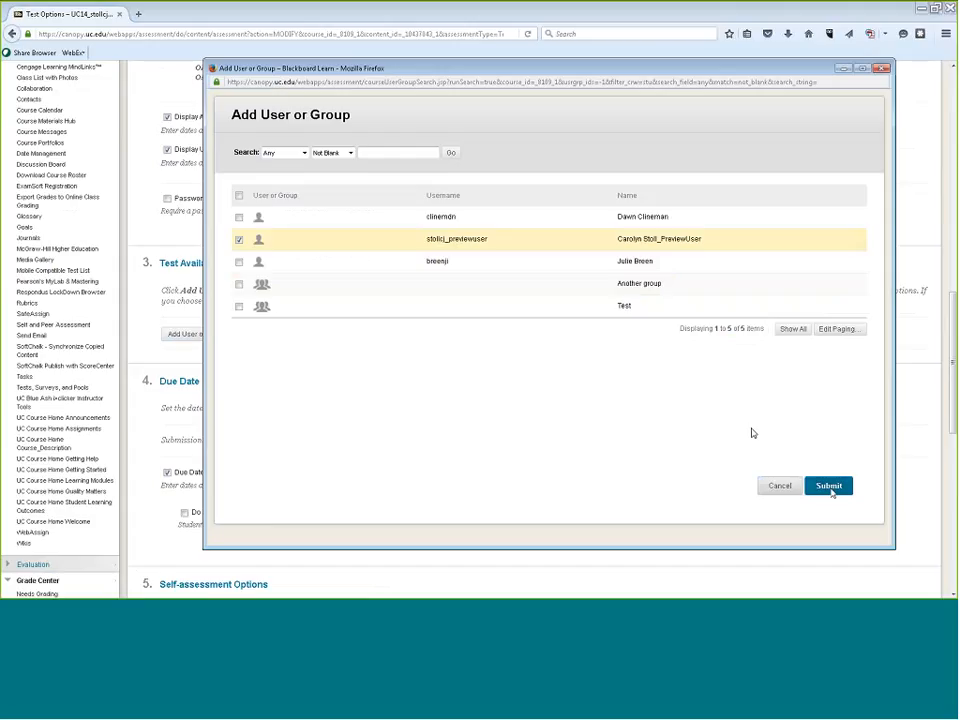
pyautogui.click(830, 487)
pyautogui.click(816, 486)
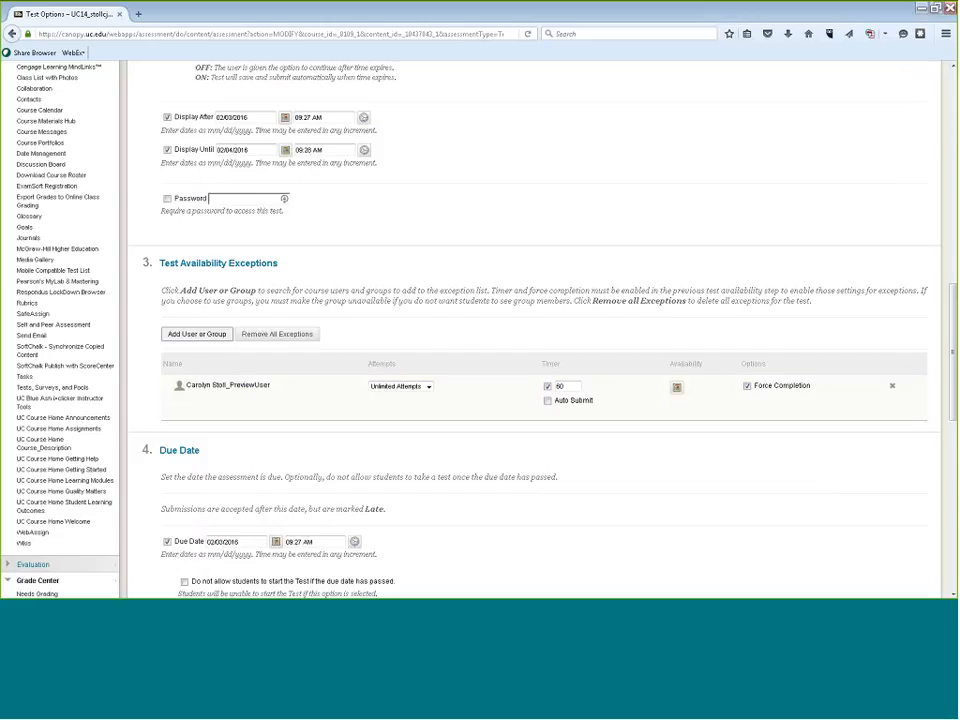
# - Check the attempts choices in the preview user's exception and set its timer to 120 minutes
pyautogui.click(428, 386)
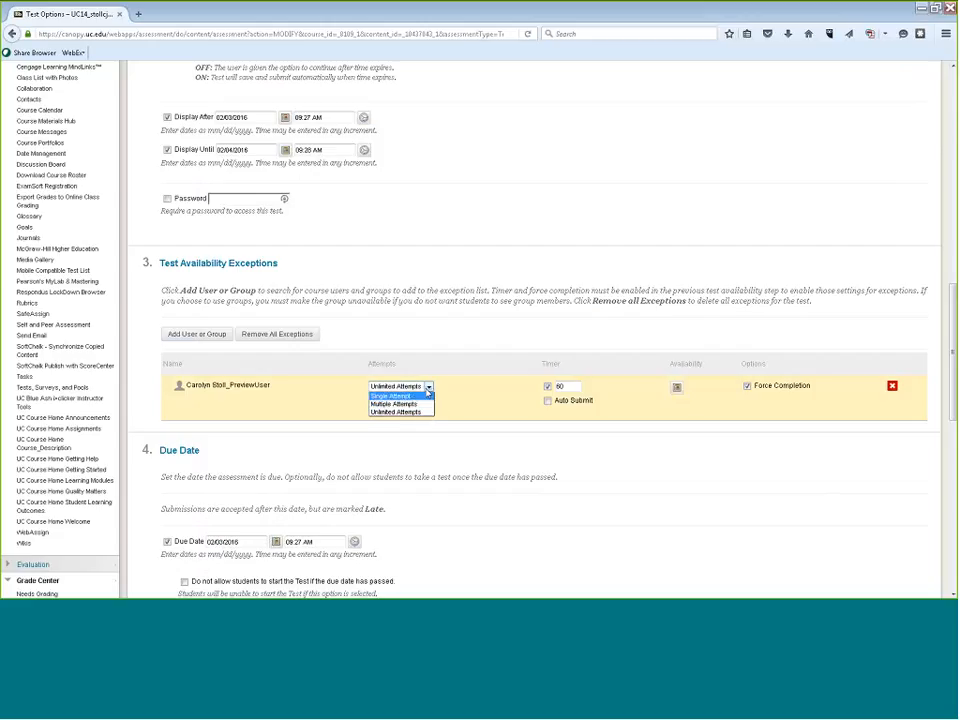
pyautogui.click(429, 388)
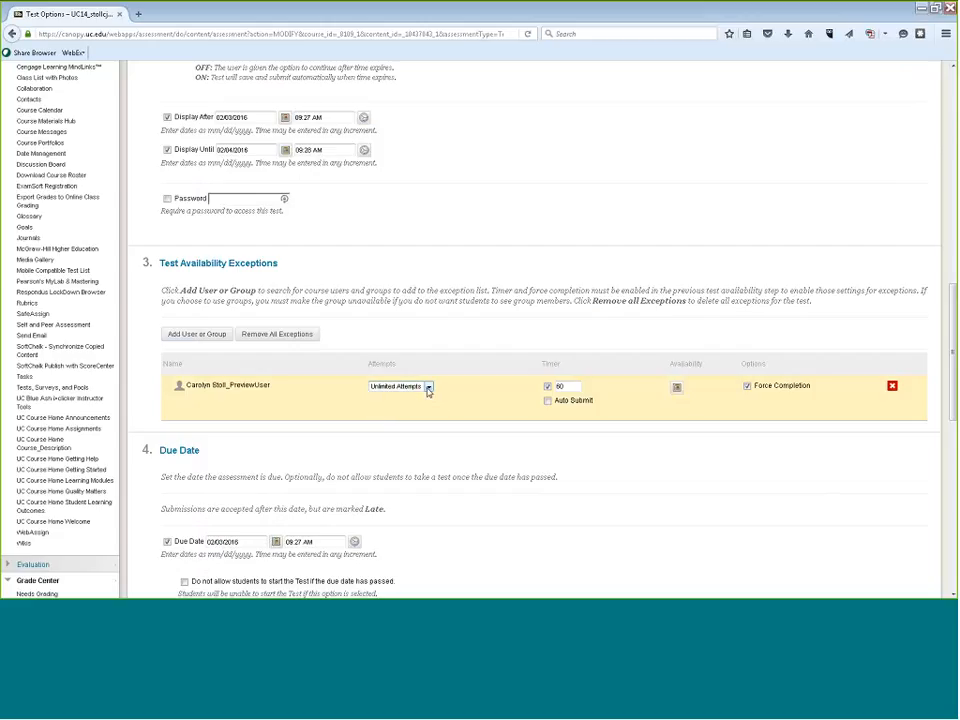
pyautogui.click(568, 385)
pyautogui.doubleClick(568, 385)
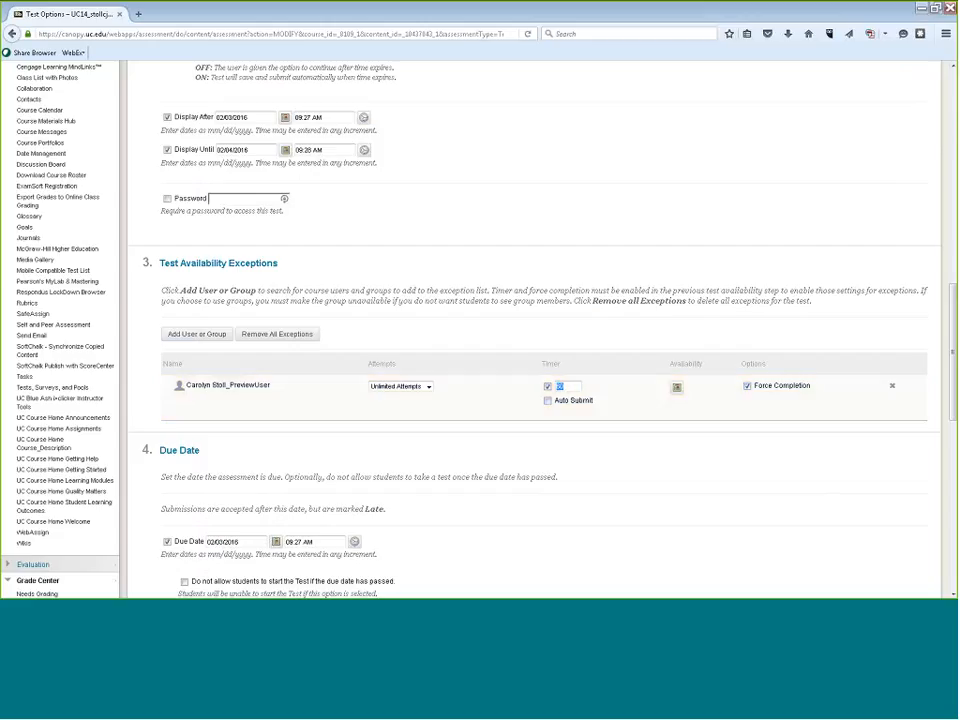
pyautogui.write('120')
# - Turn off Force Completion in the test's general availability settings
pyautogui.scroll(3, 640, 318)
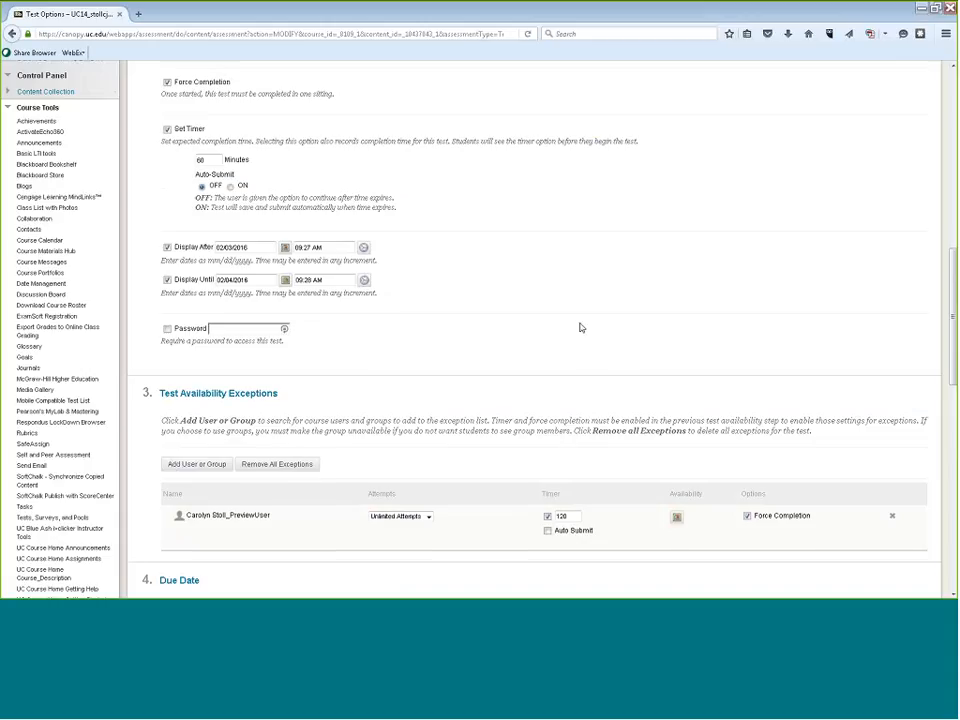
pyautogui.scroll(2, 620, 358)
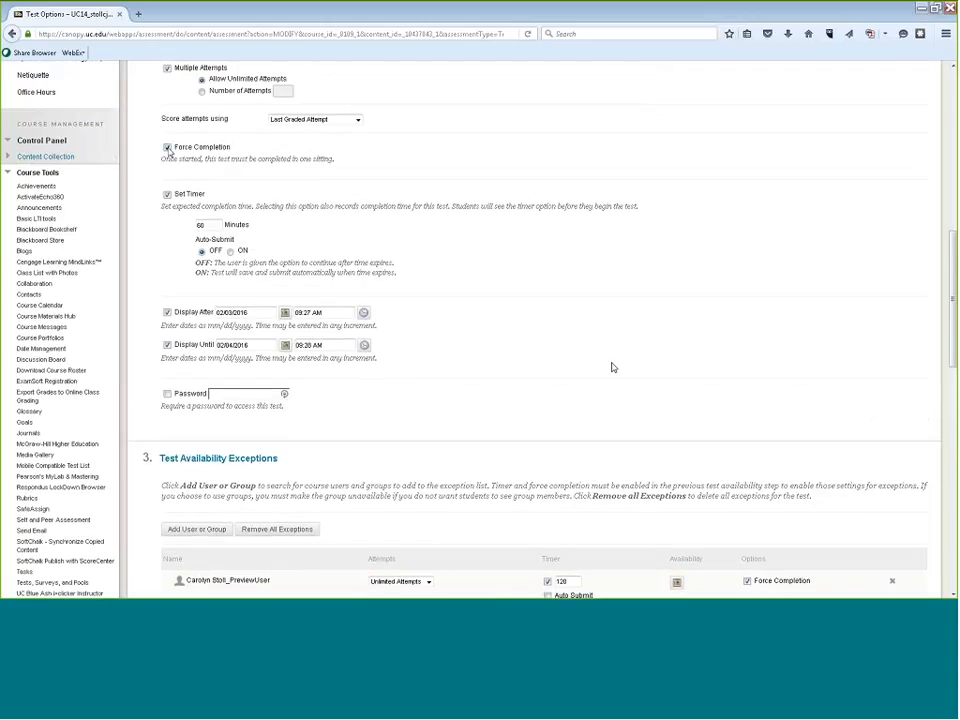
pyautogui.scroll(-2, 613, 367)
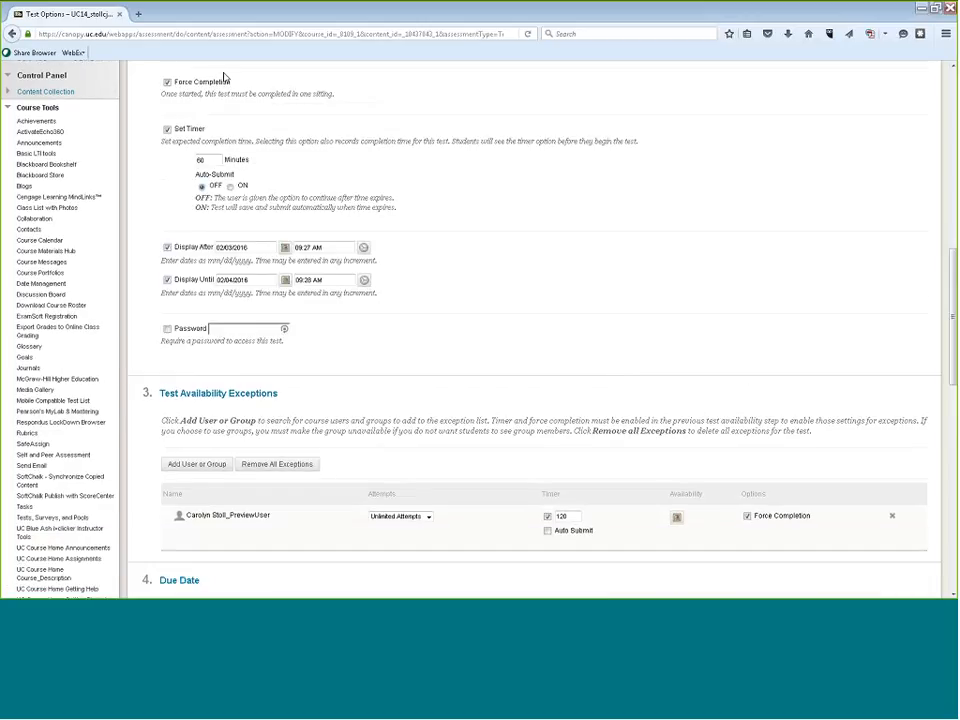
pyautogui.click(167, 83)
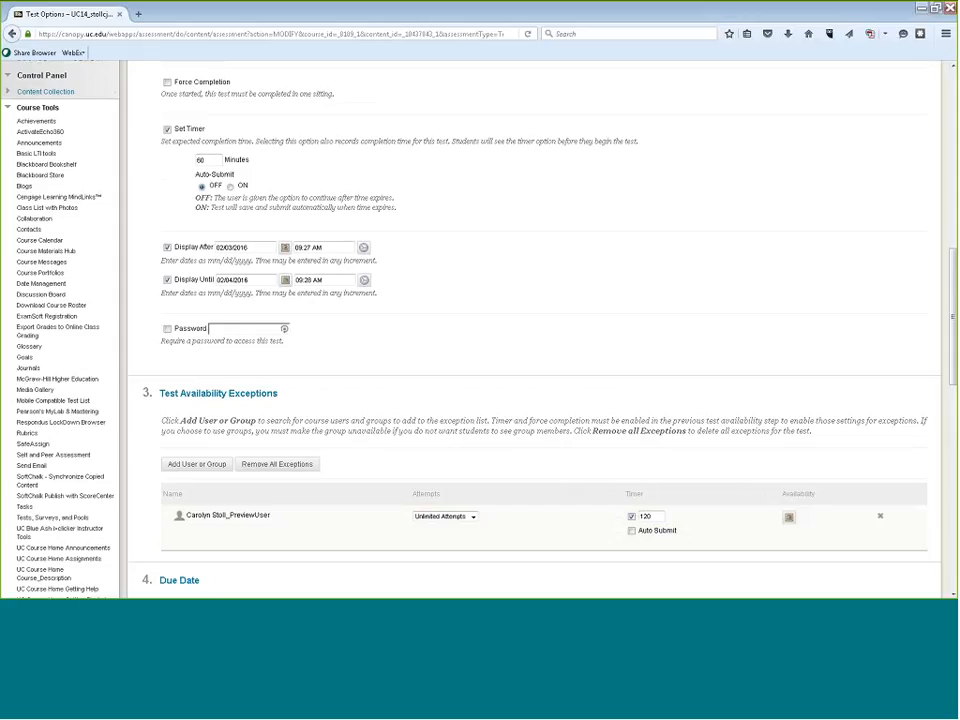
pyautogui.scroll(4, 574, 304)
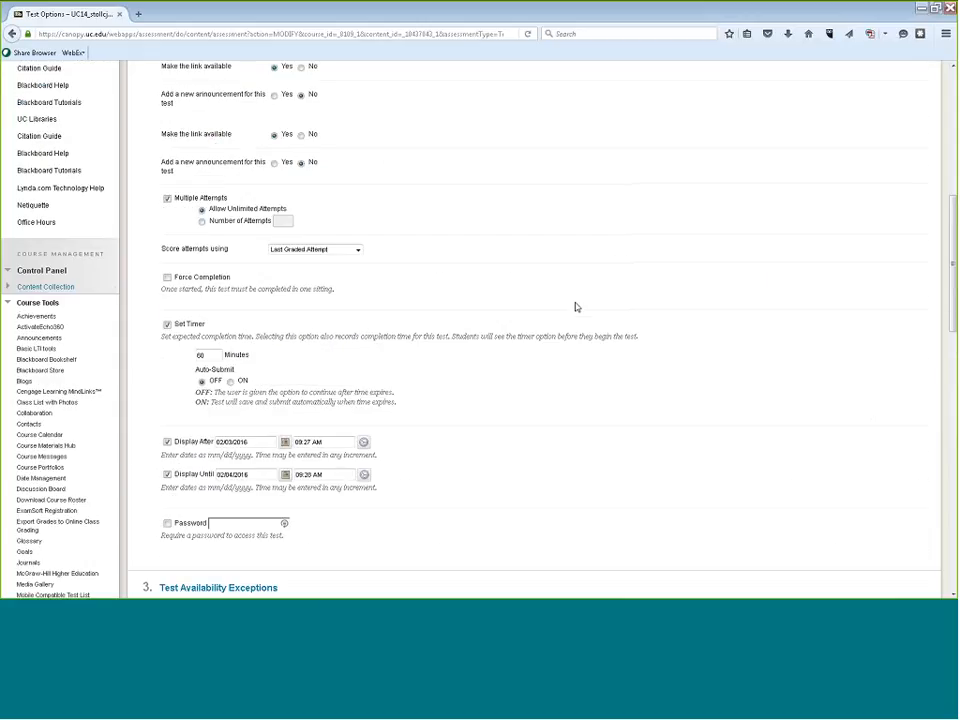
# - Set the test's due date to 02/04/2016
pyautogui.scroll(-8, 575, 307)
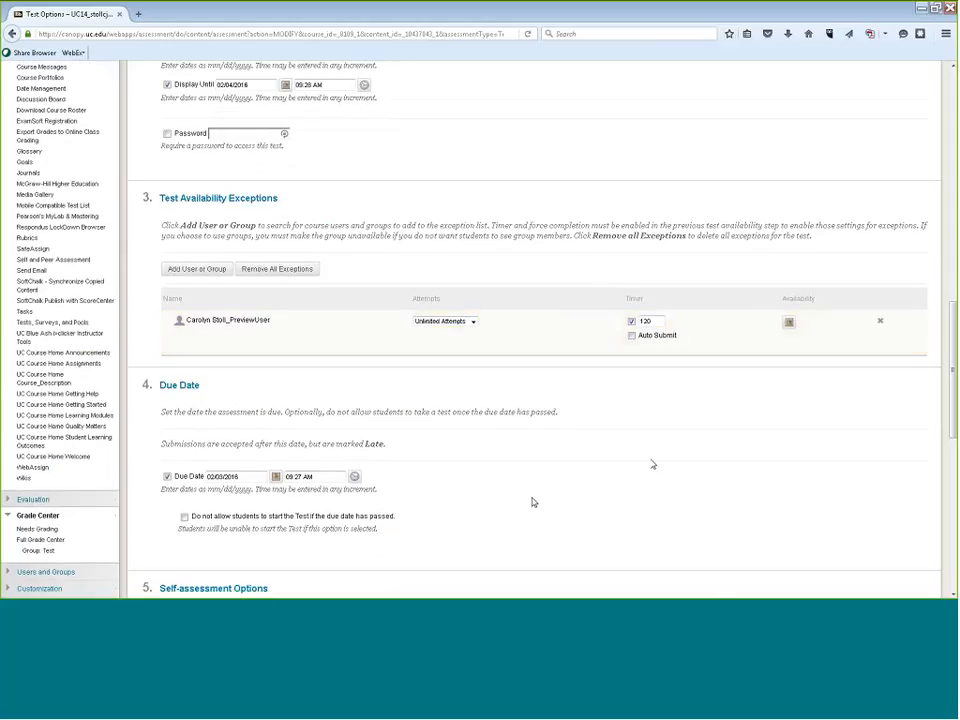
pyautogui.click(275, 478)
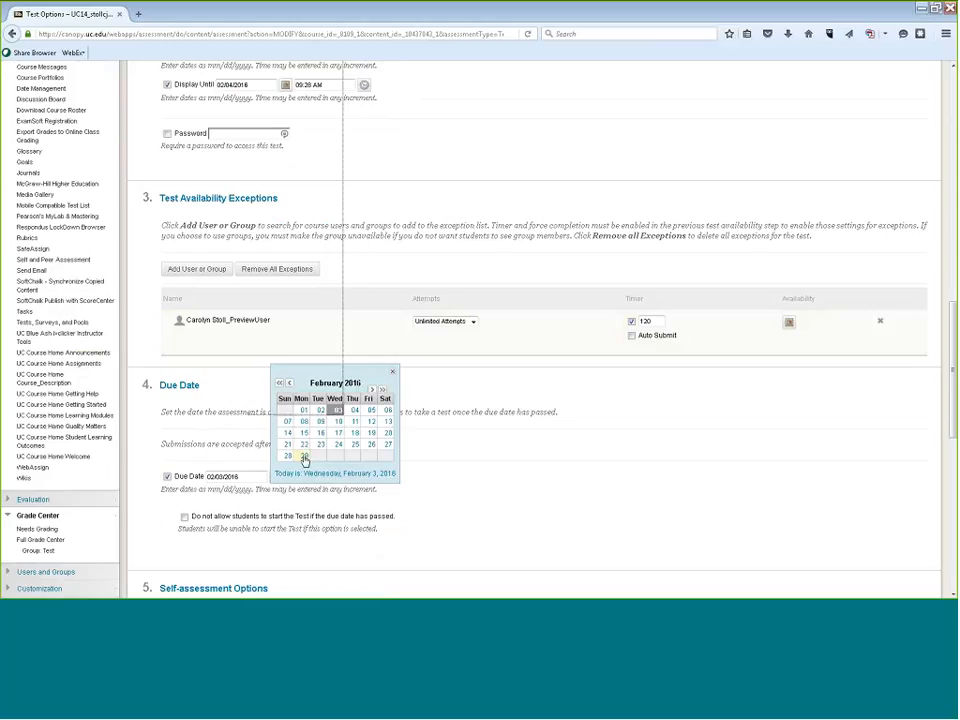
pyautogui.click(304, 456)
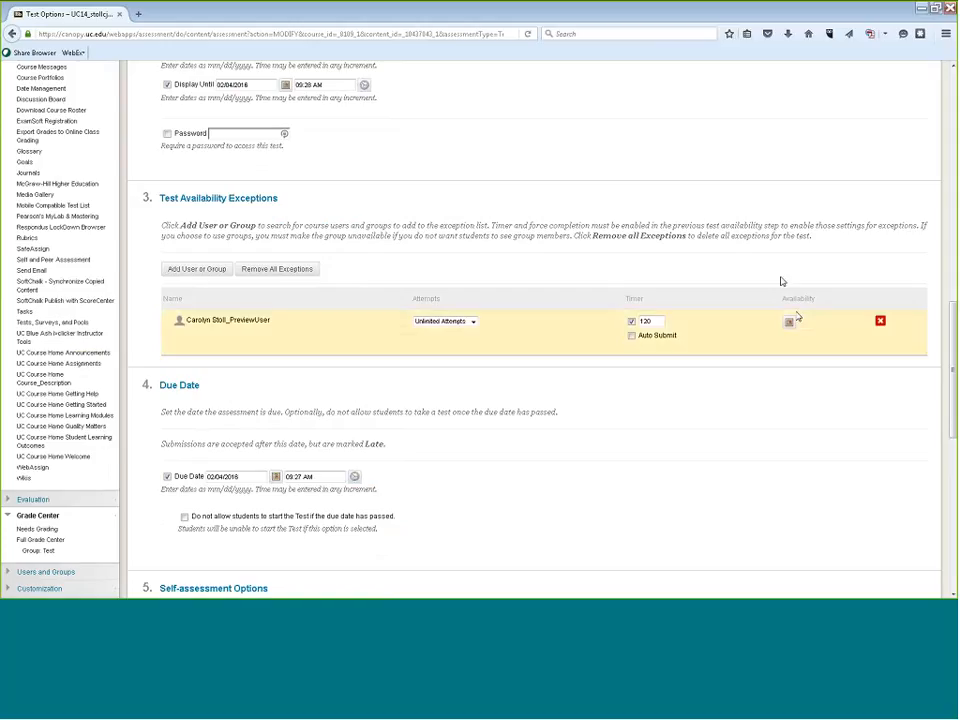
# - Set the preview user's exception availability from 02/04/2016 11:59 PM until 02/05/2016 11:59 PM and save it
pyautogui.click(789, 321)
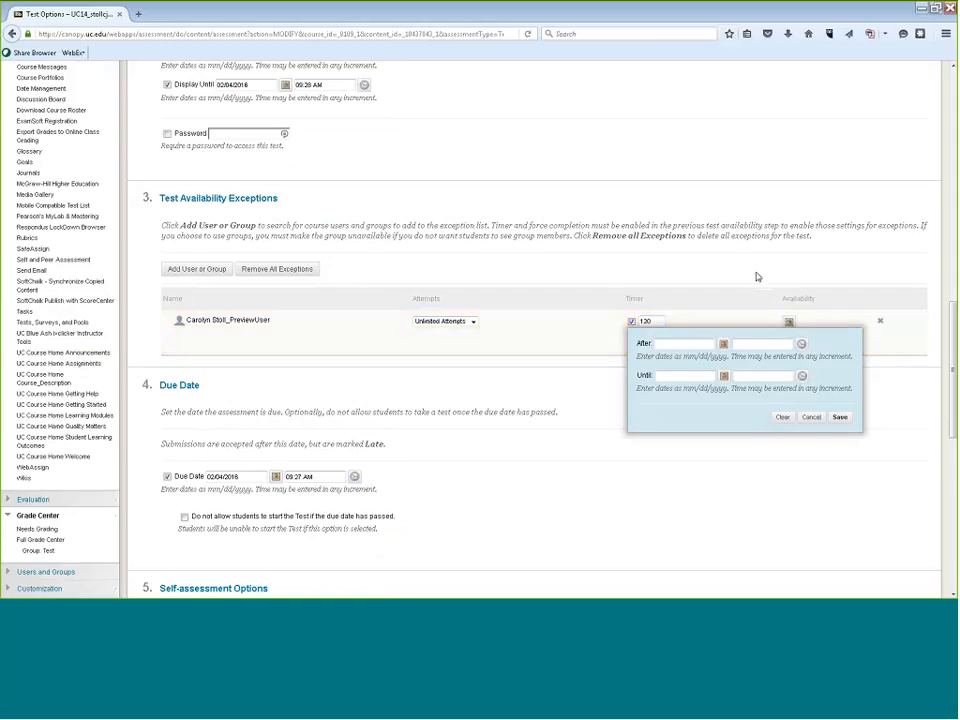
pyautogui.click(723, 343)
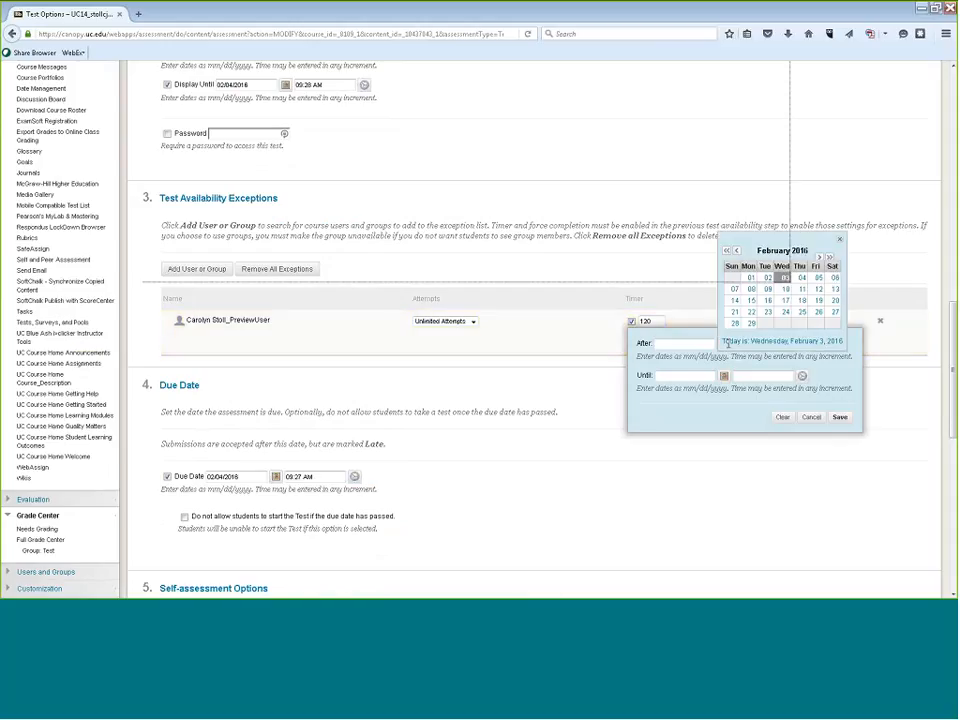
pyautogui.click(801, 277)
pyautogui.click(723, 375)
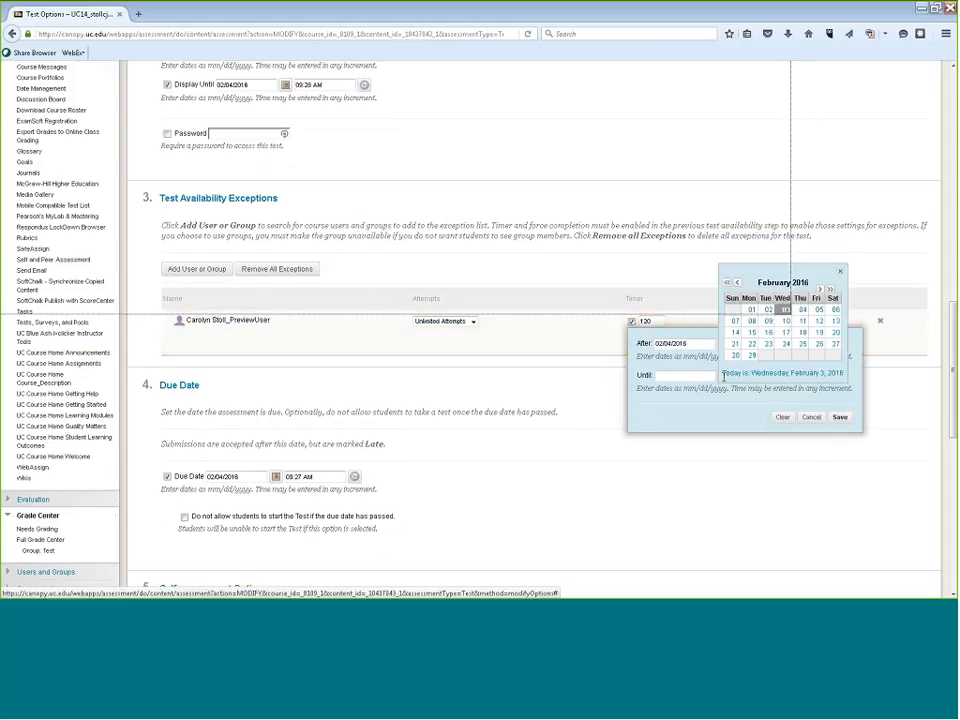
pyautogui.click(819, 309)
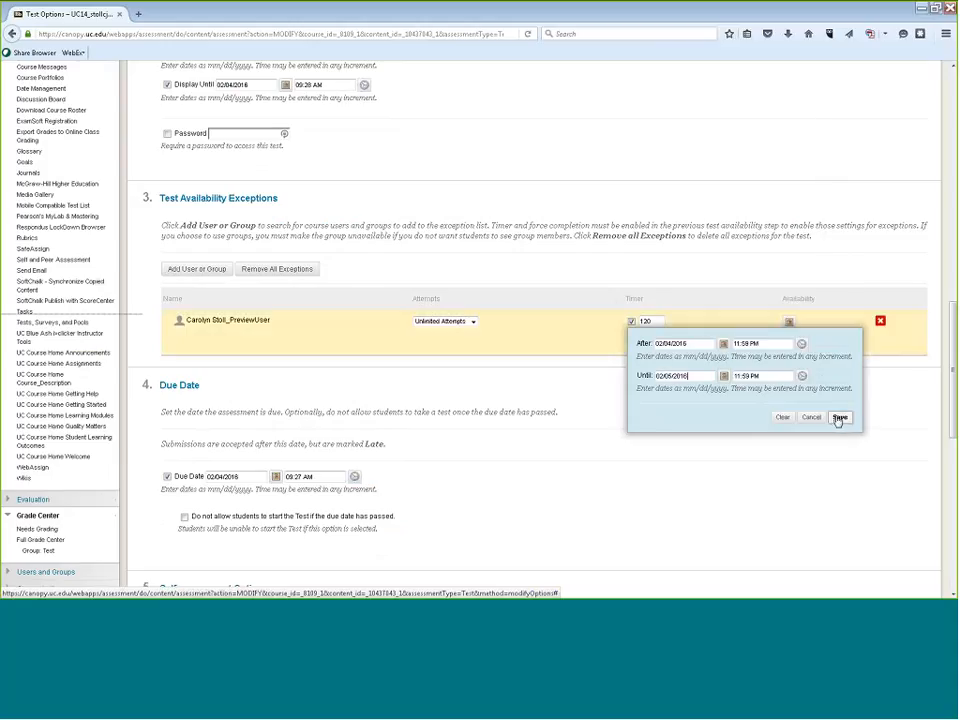
pyautogui.click(839, 417)
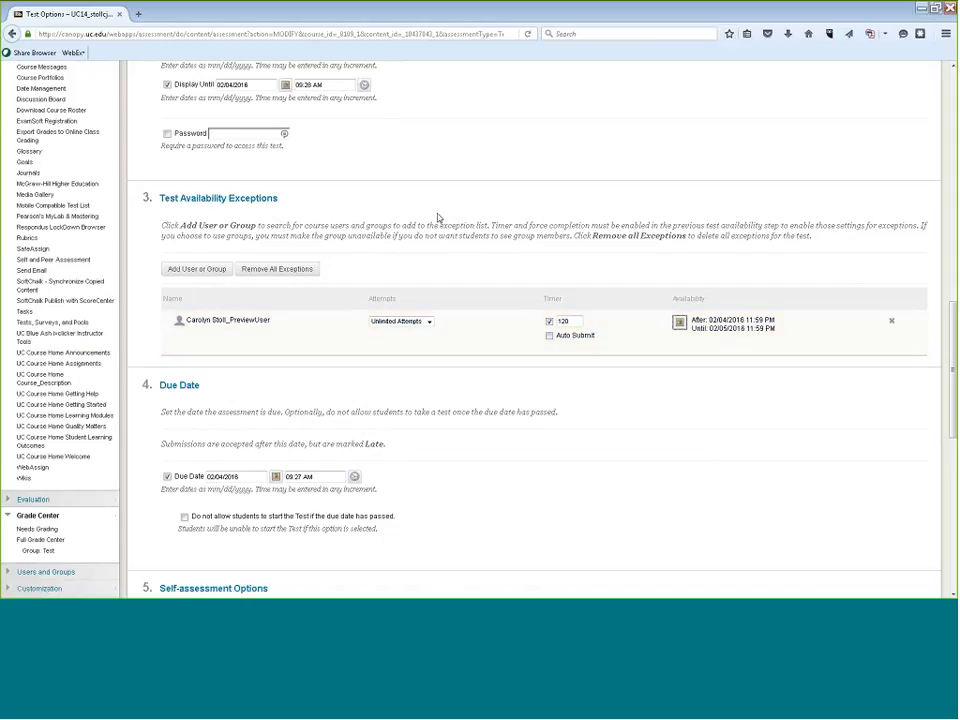
# - Turn off Set Timer for the whole test, check the exception row's columns, and turn the timer back on
pyautogui.scroll(3, 497, 208)
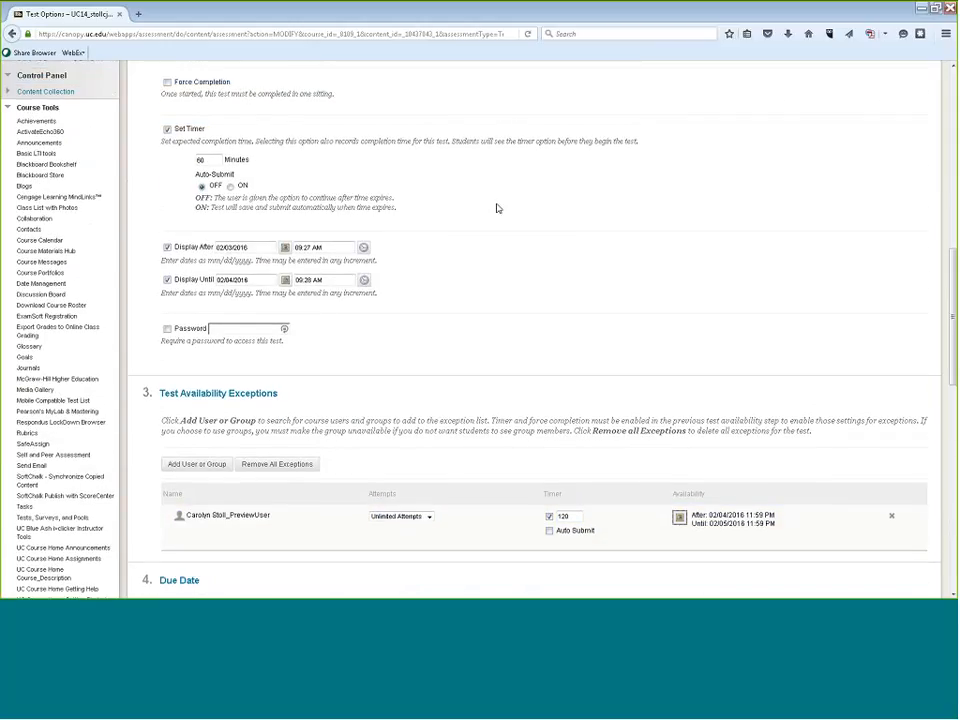
pyautogui.scroll(2, 497, 208)
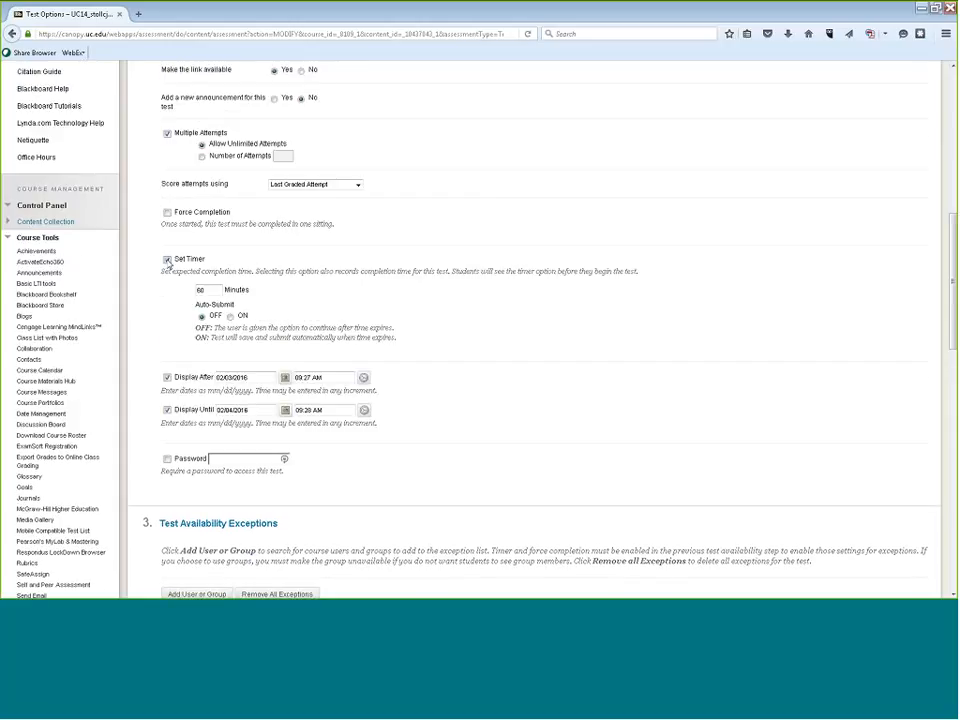
pyautogui.scroll(-5, 561, 452)
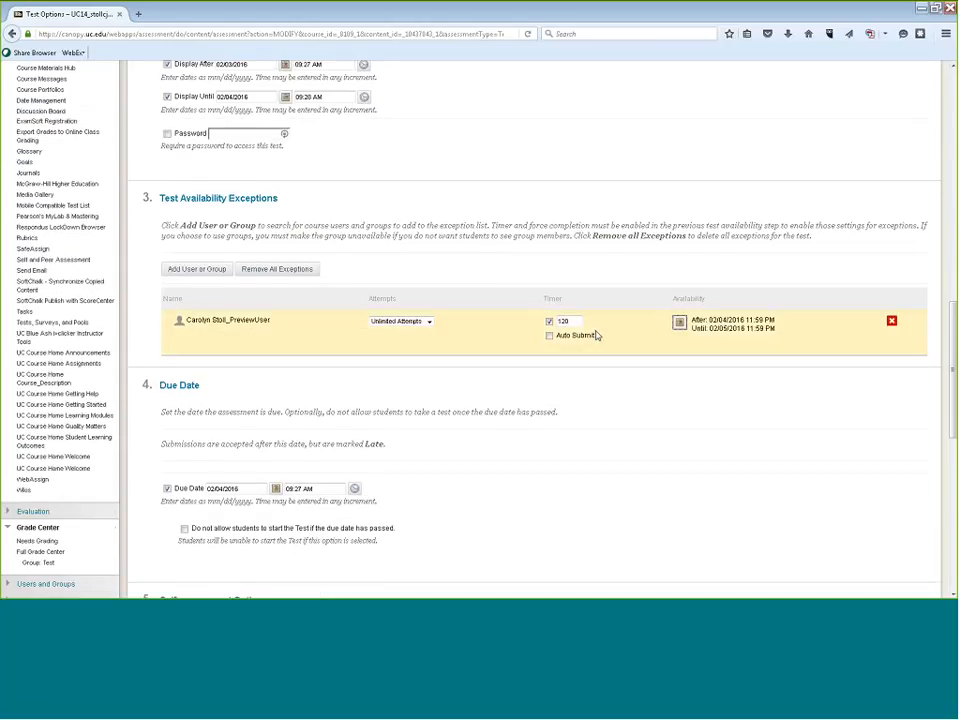
pyautogui.scroll(4, 482, 315)
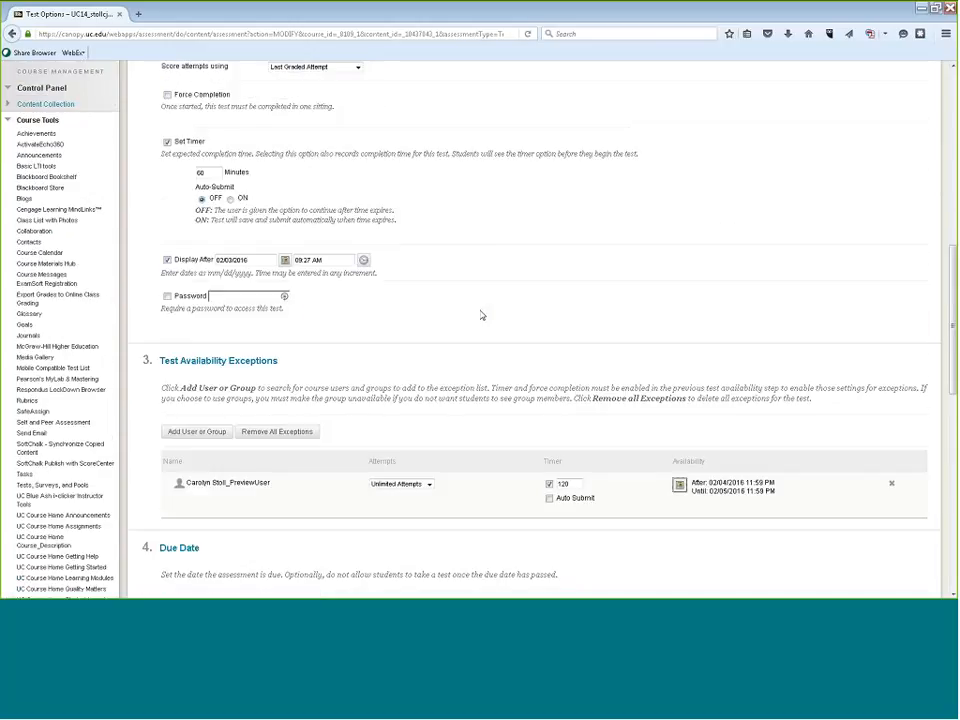
pyautogui.scroll(-3, 589, 386)
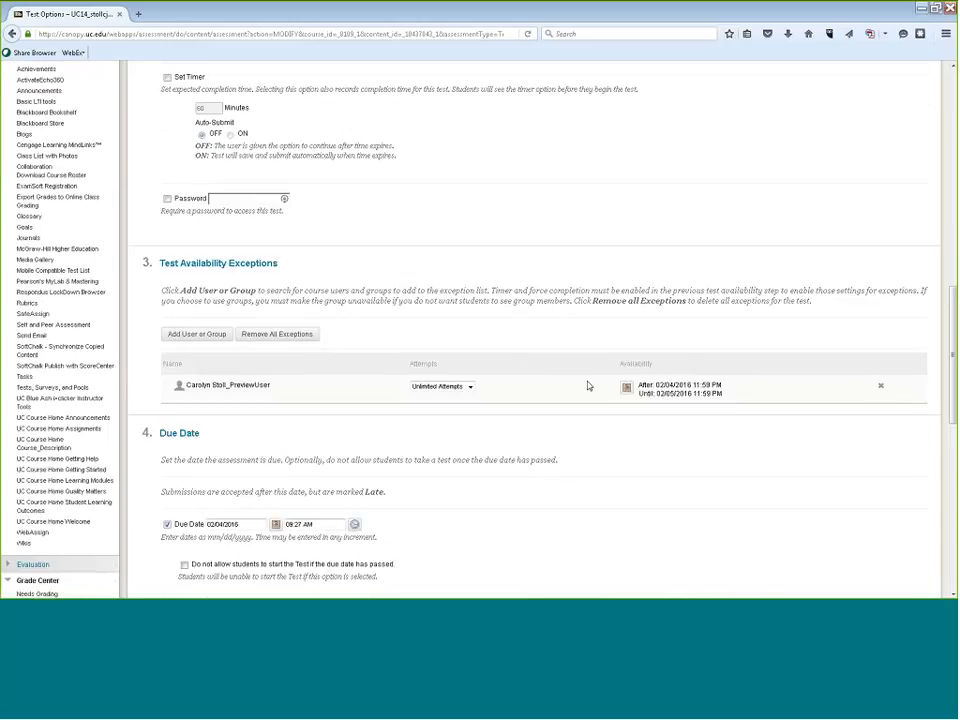
pyautogui.scroll(3, 510, 383)
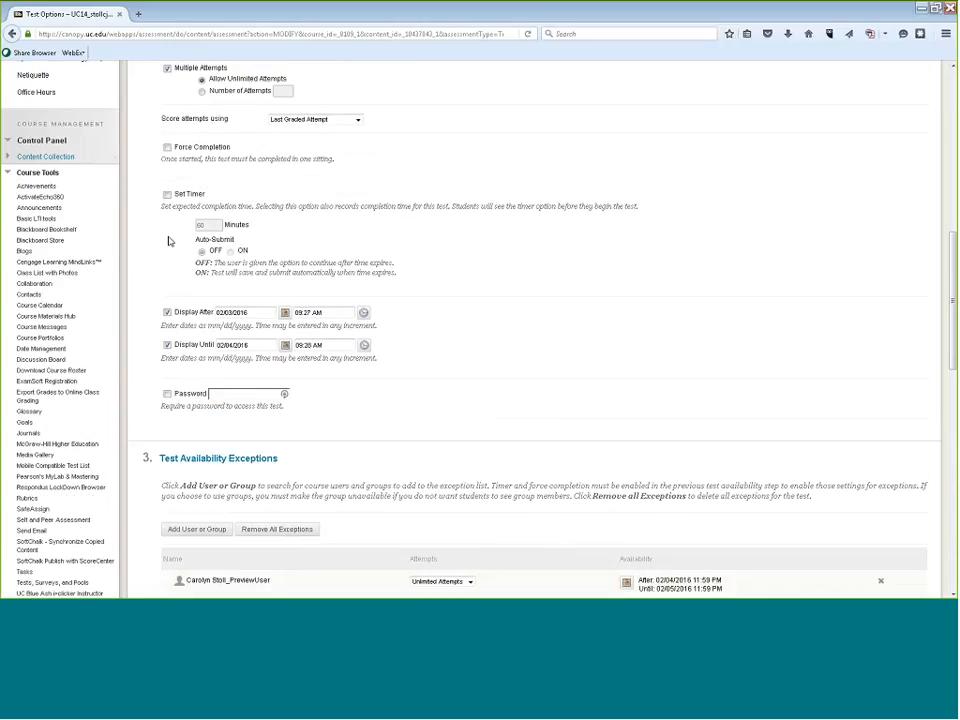
pyautogui.click(167, 195)
pyautogui.scroll(-3, 640, 380)
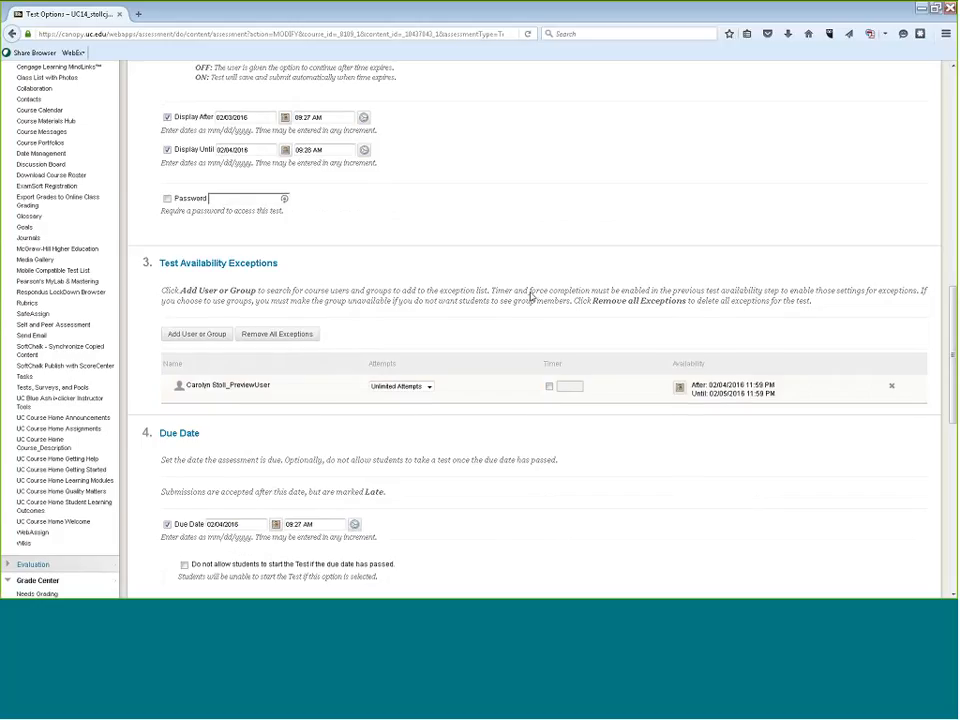
pyautogui.scroll(3, 529, 294)
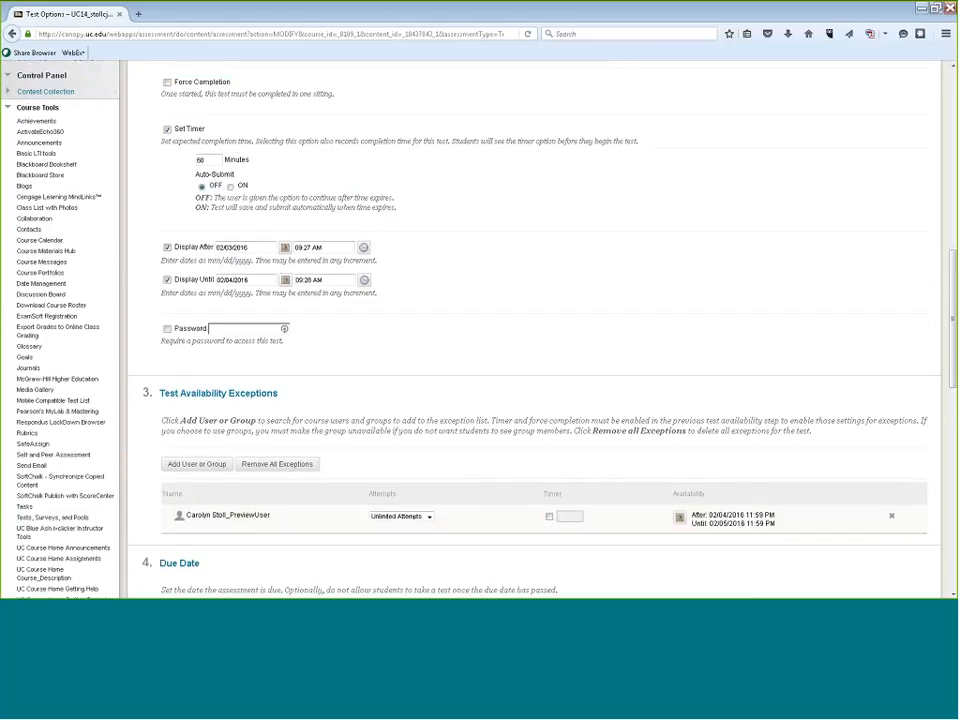
pyautogui.scroll(-3, 505, 313)
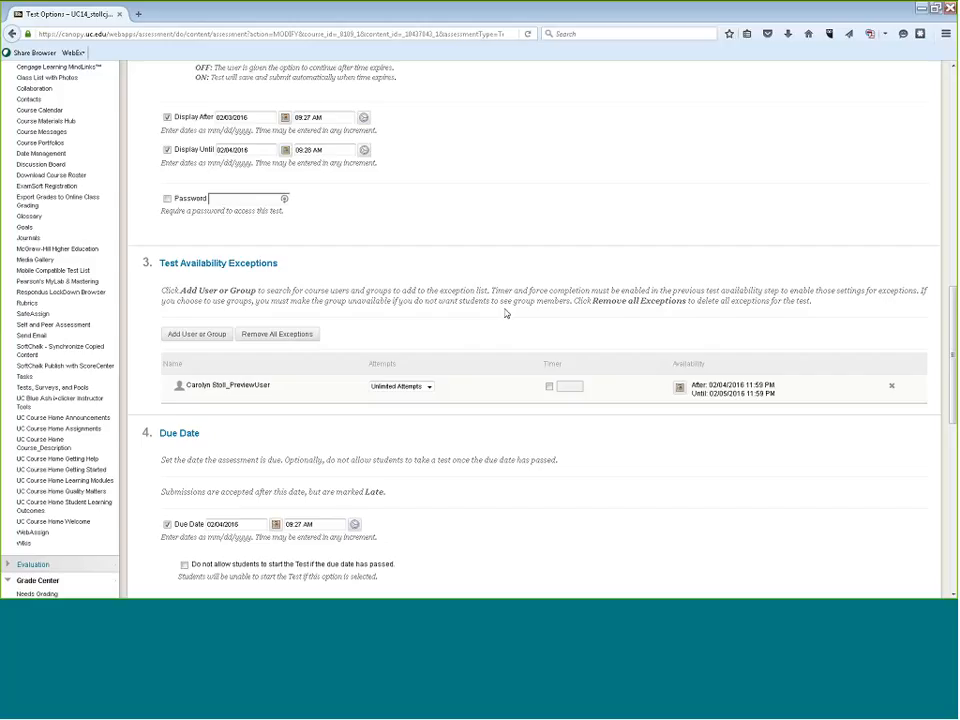
pyautogui.scroll(3, 505, 313)
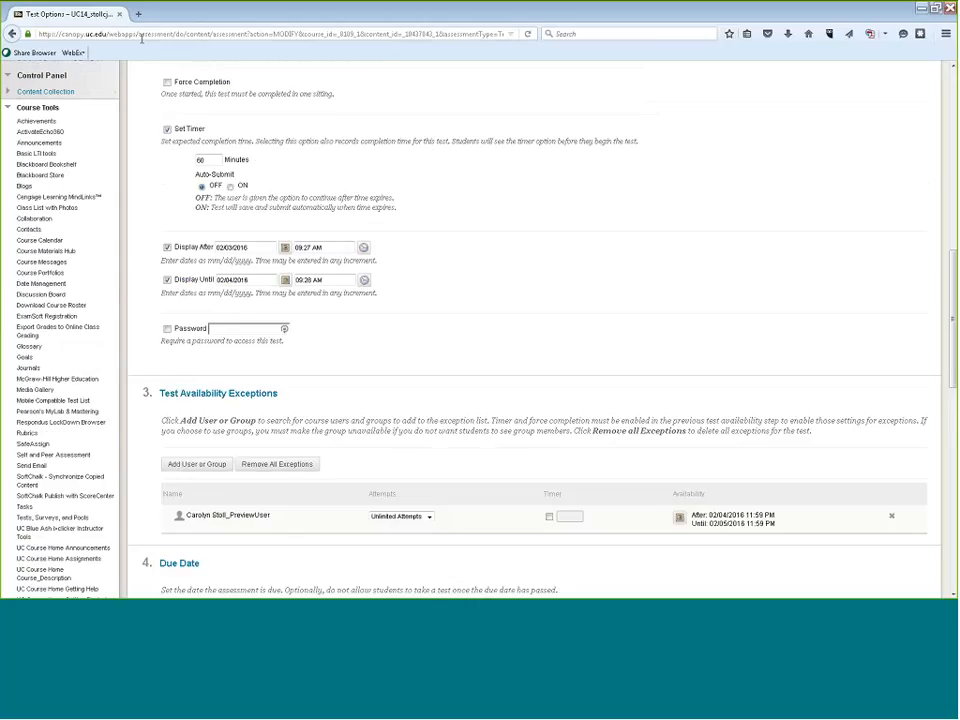